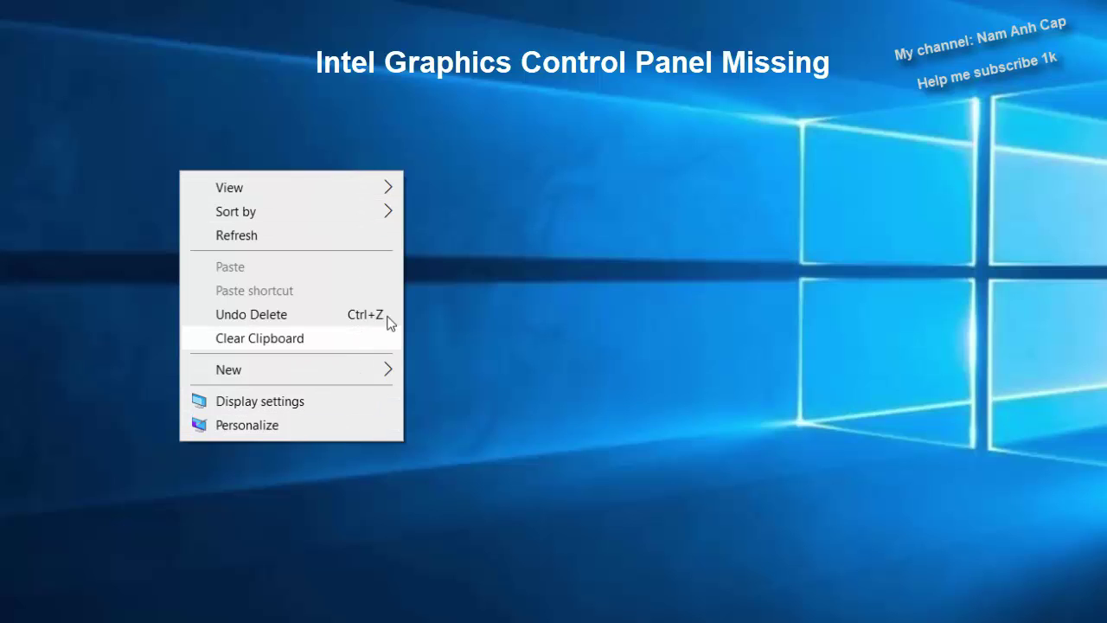
- Check the desktop context menu for an Intel graphics entry, and search Windows for "device manager" to open Device Manager
right_click(464, 265)
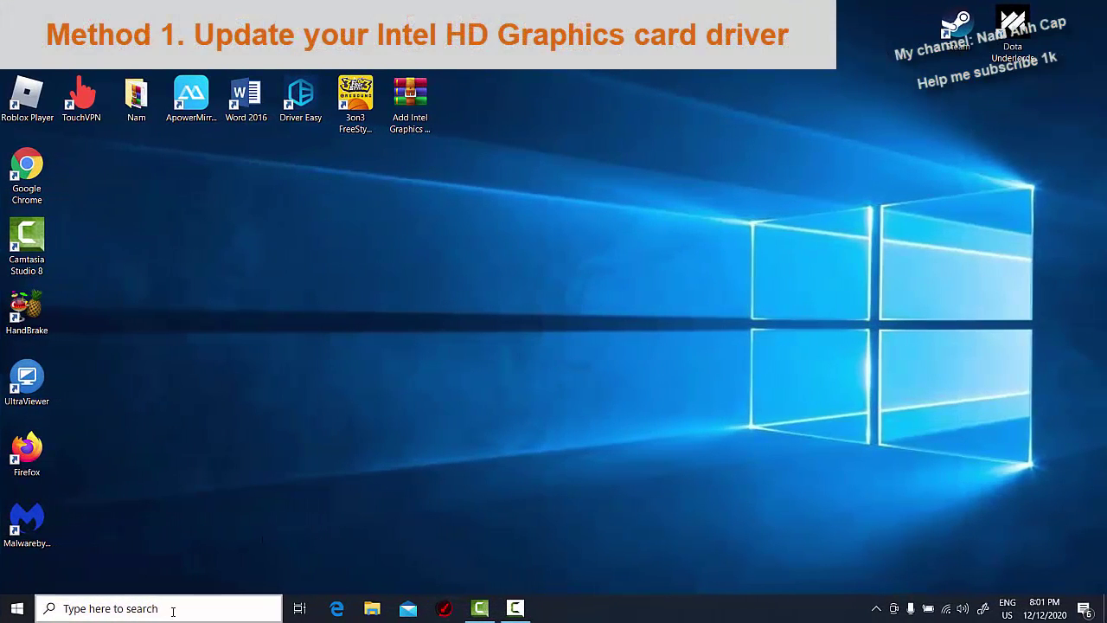
click(152, 609)
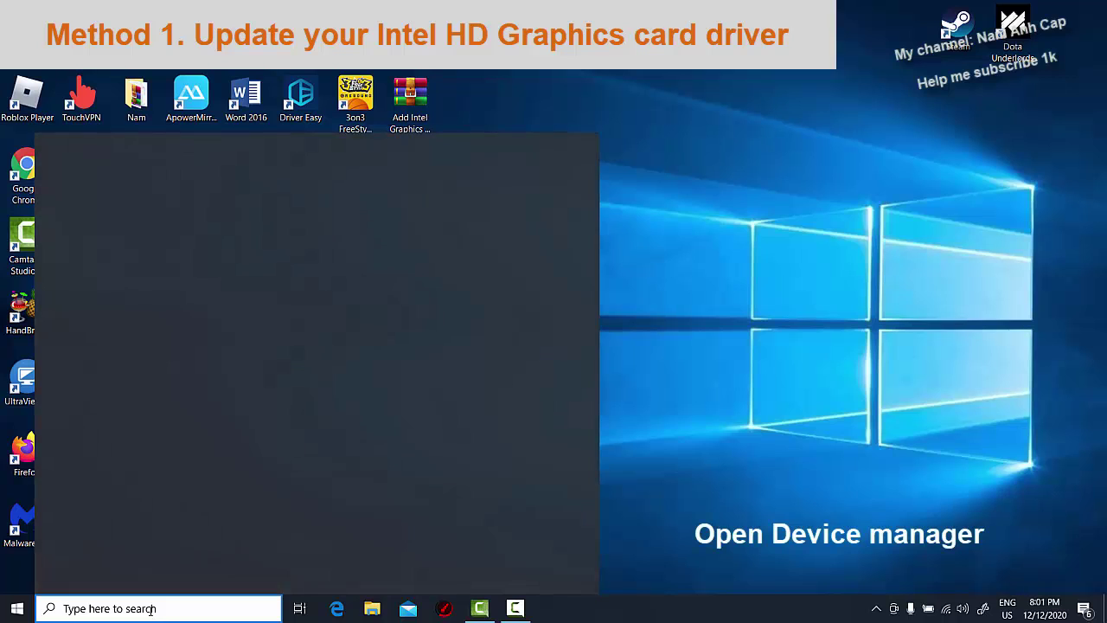
text(devic)
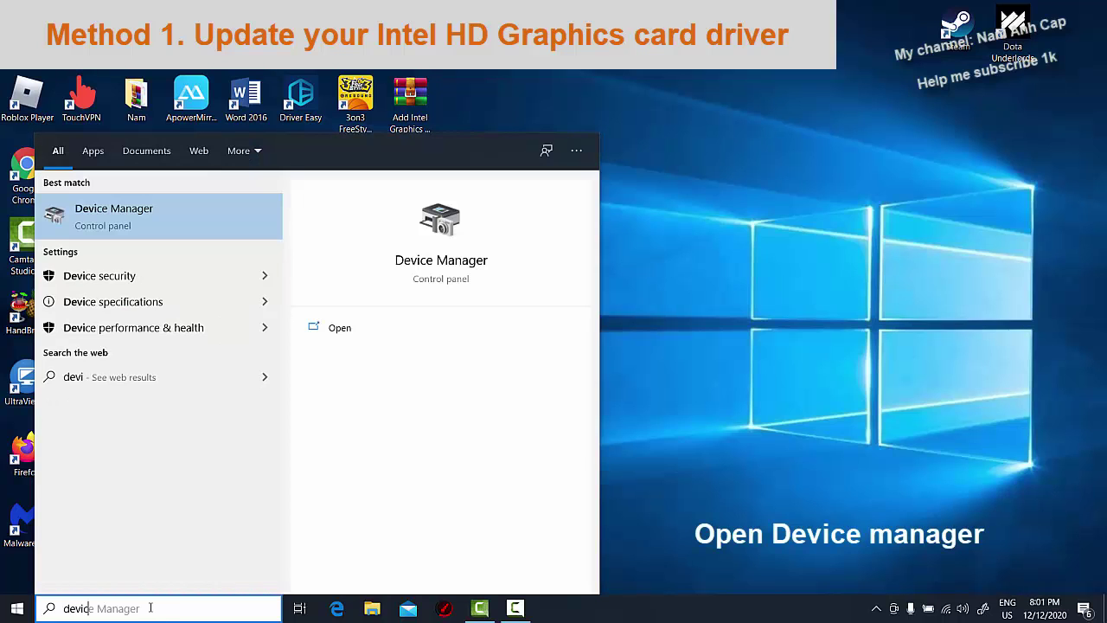
text(e man)
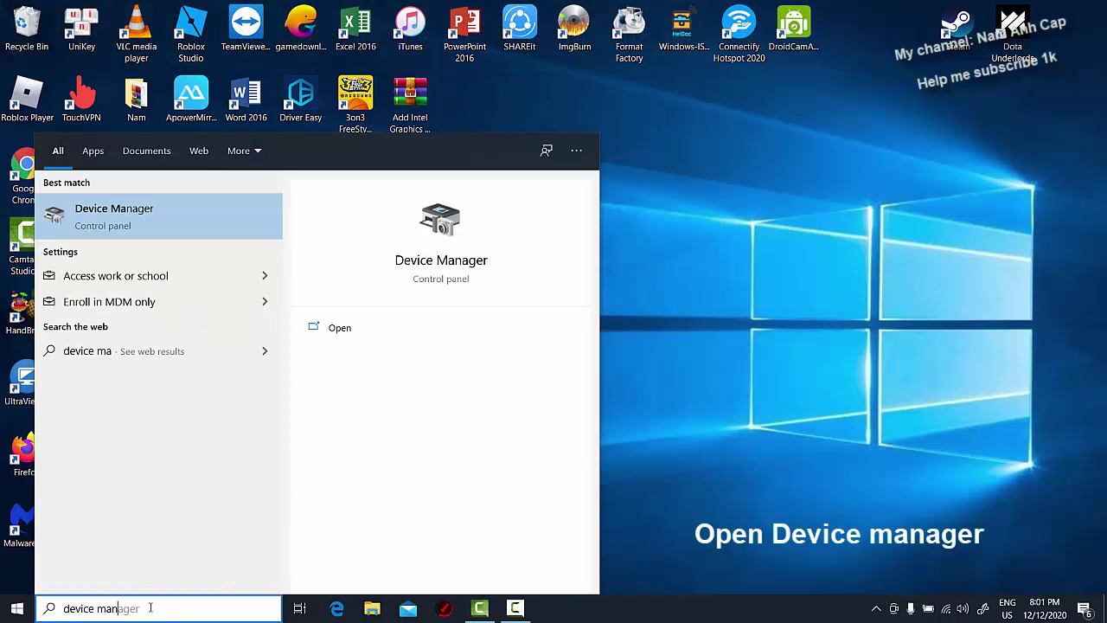
text(ager)
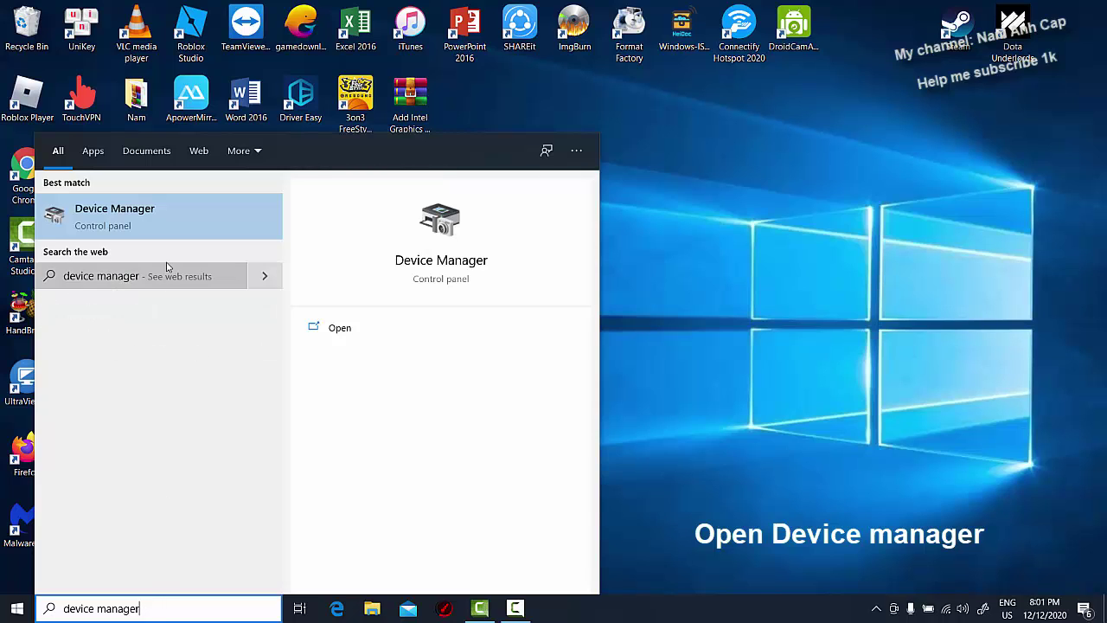
click(158, 216)
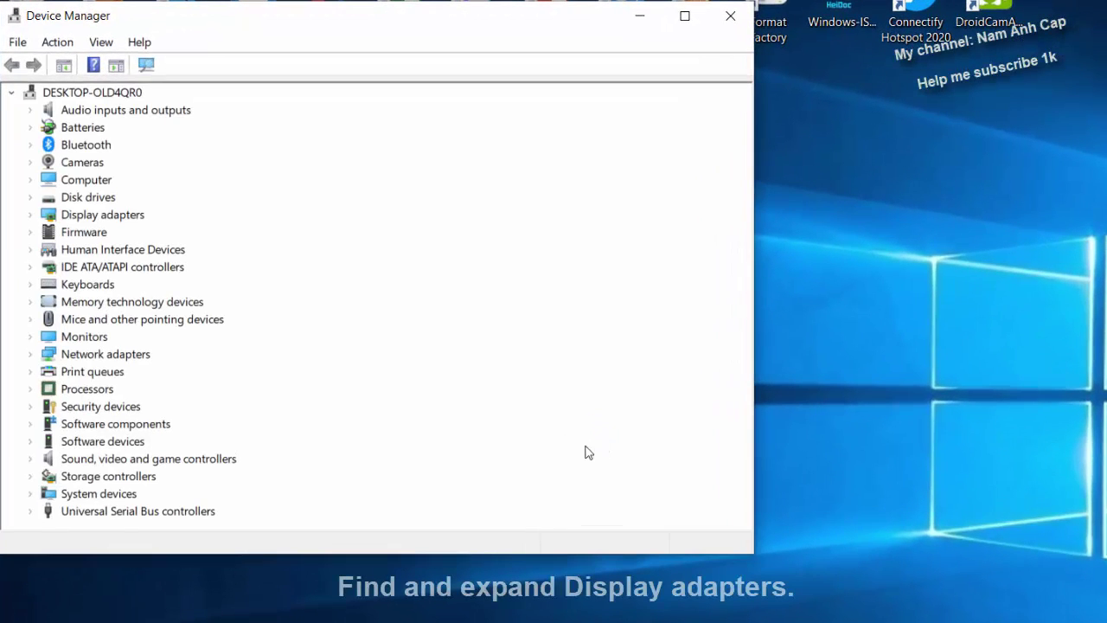
- Expand Display adapters and start a driver update for Intel(R) HD Graphics 620
double_click(124, 223)
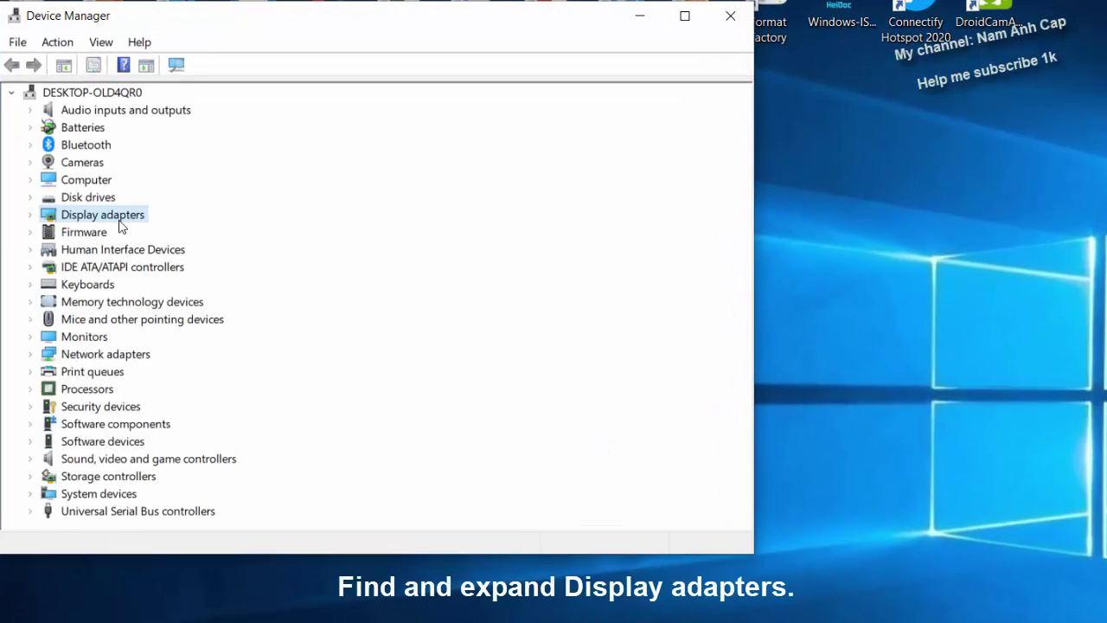
click(182, 236)
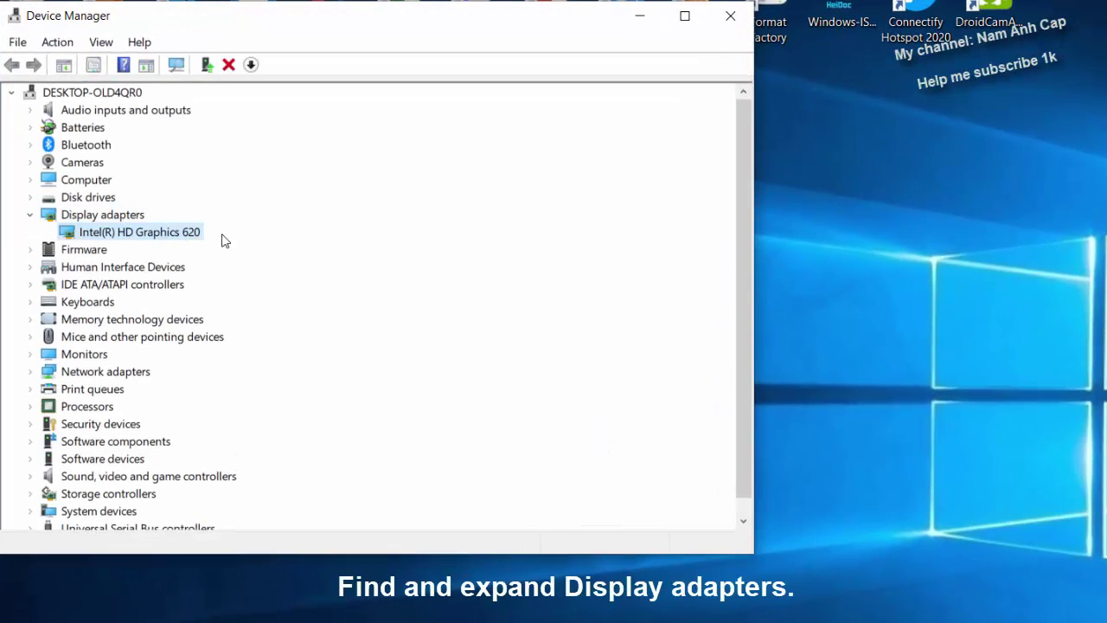
right_click(171, 235)
click(281, 249)
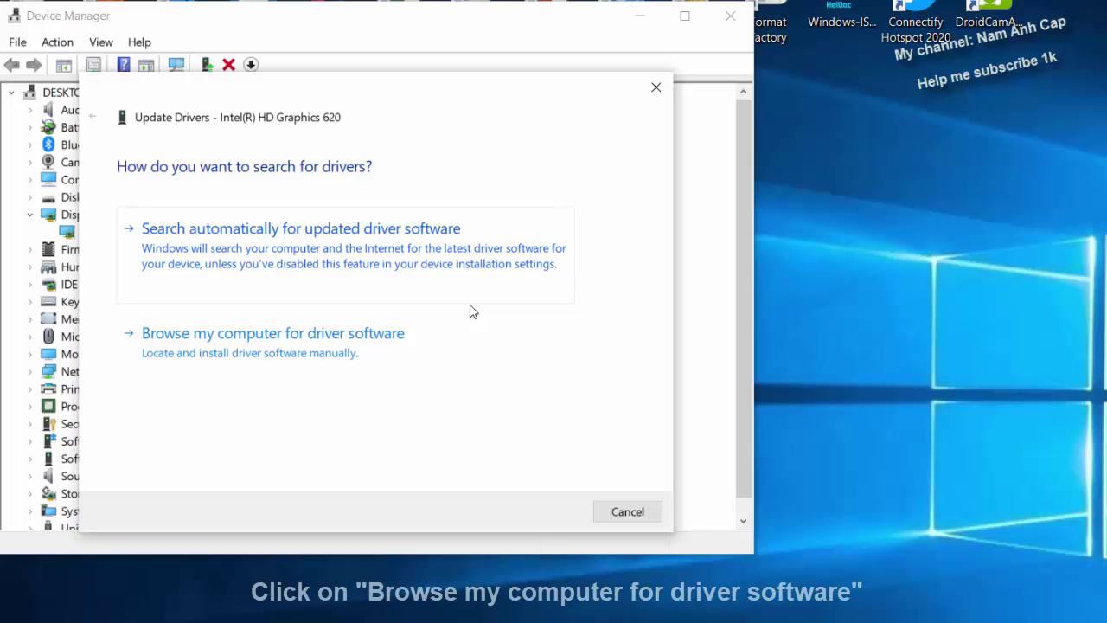
- Install the Intel(R) HD Graphics 620 driver from the list of available drivers on the computer and close the update wizard
click(378, 347)
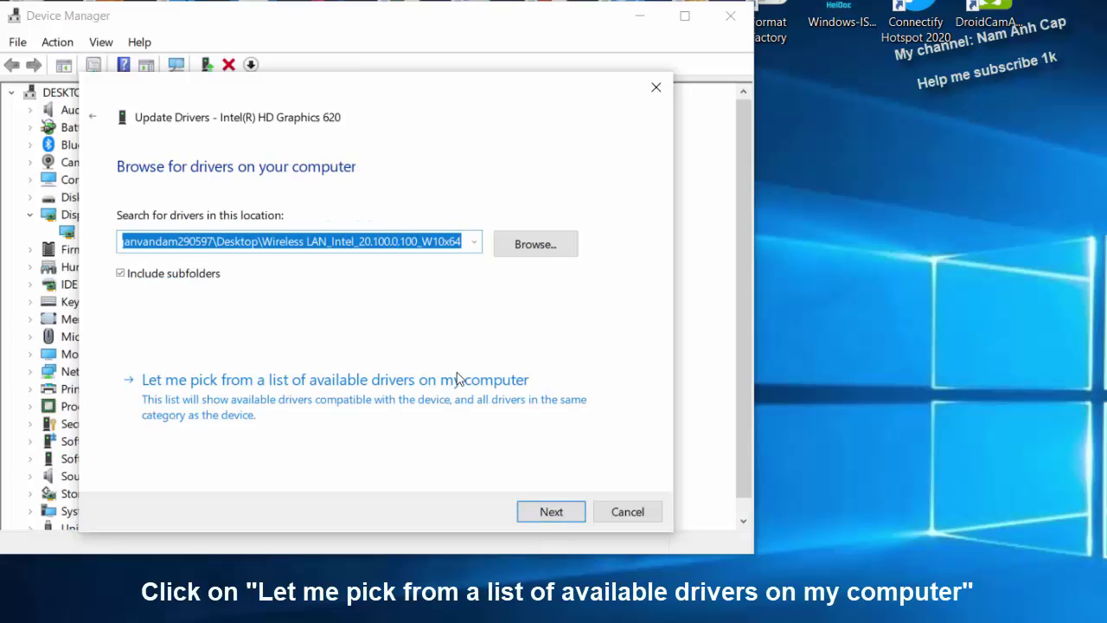
click(427, 408)
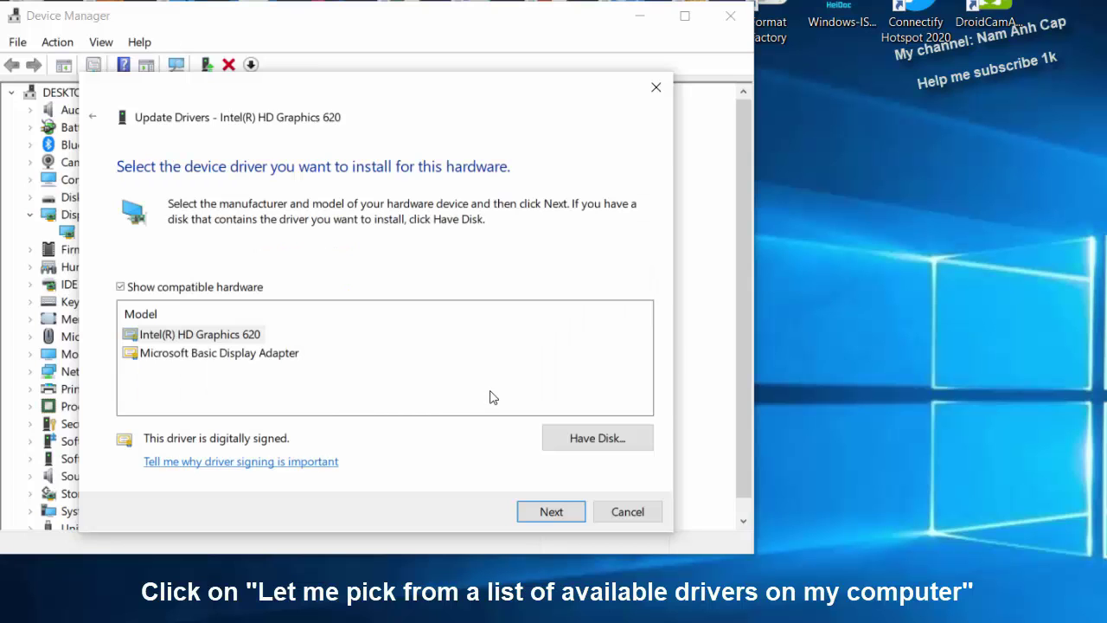
click(234, 335)
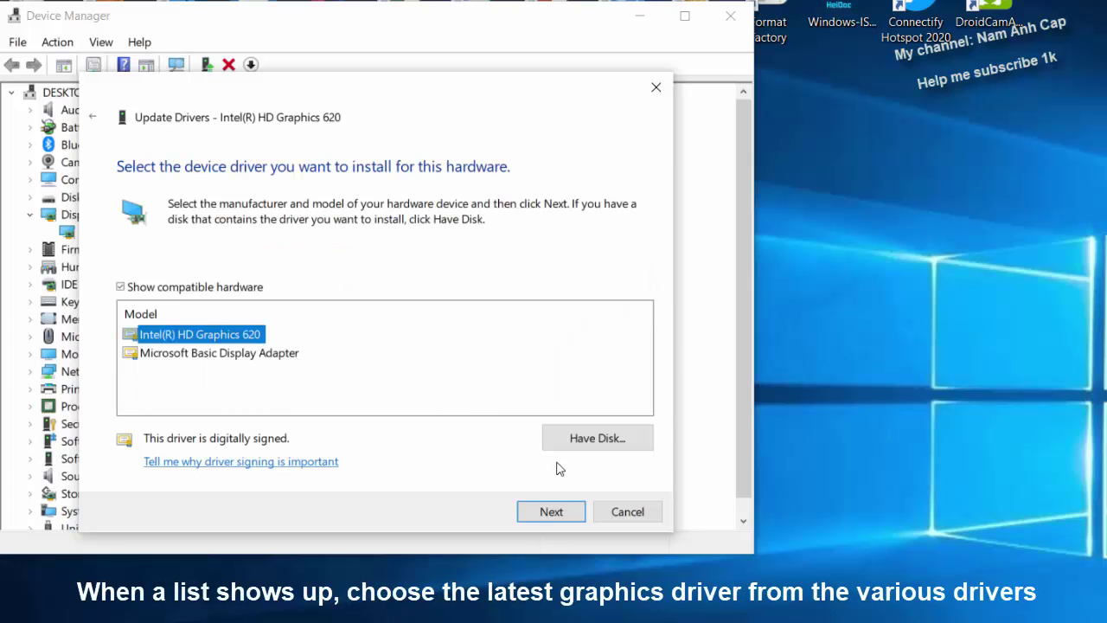
click(563, 513)
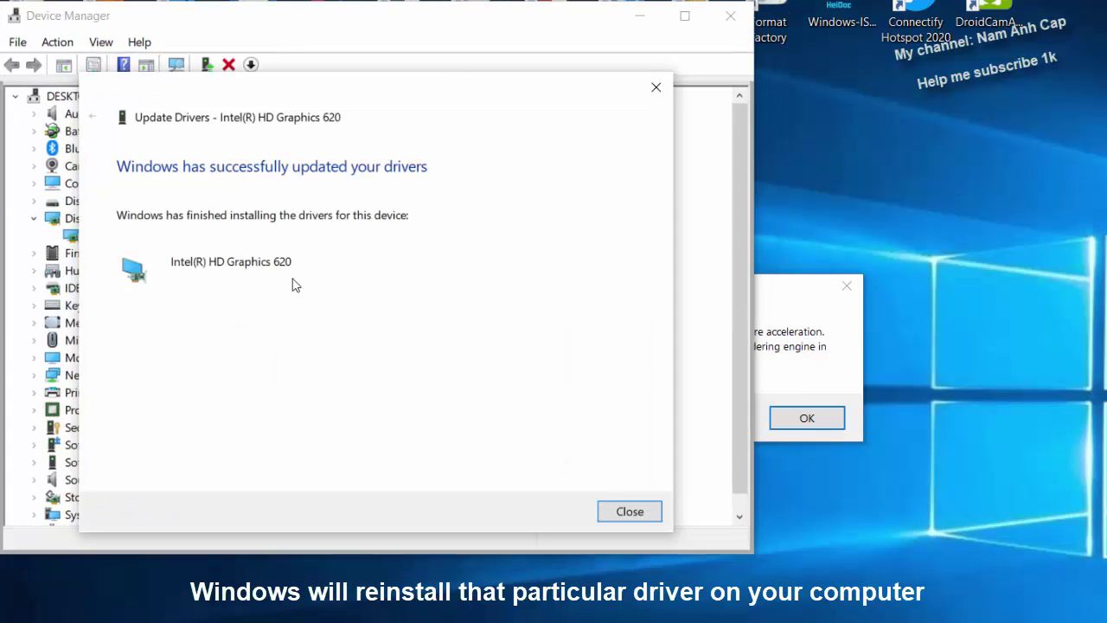
click(631, 512)
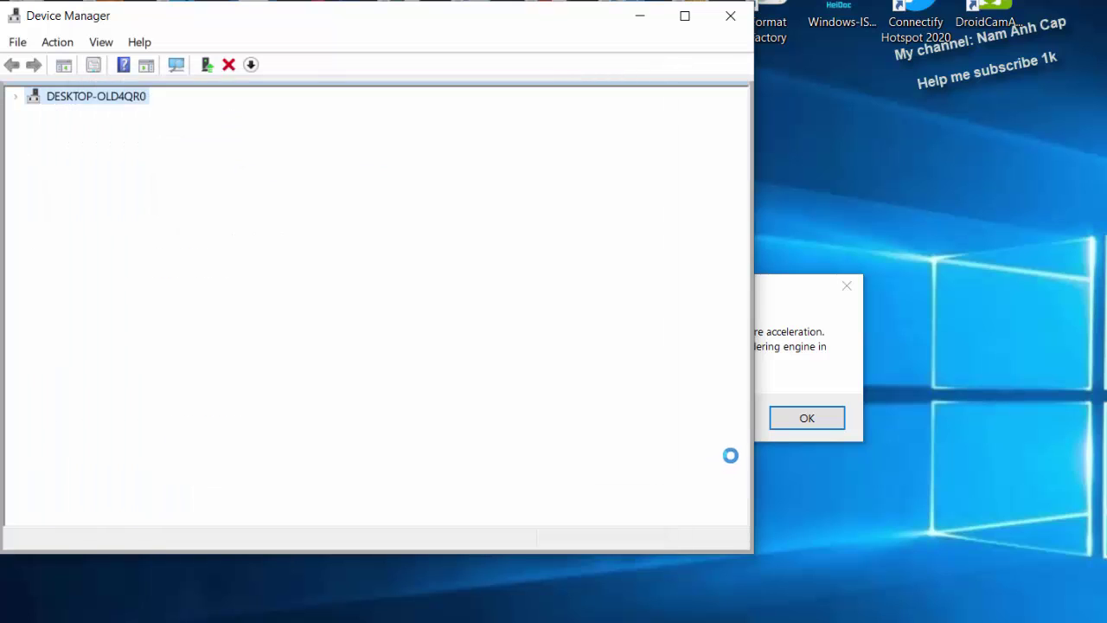
- Dismiss the Camtasia Studio hardware acceleration and video memory error messages
click(804, 437)
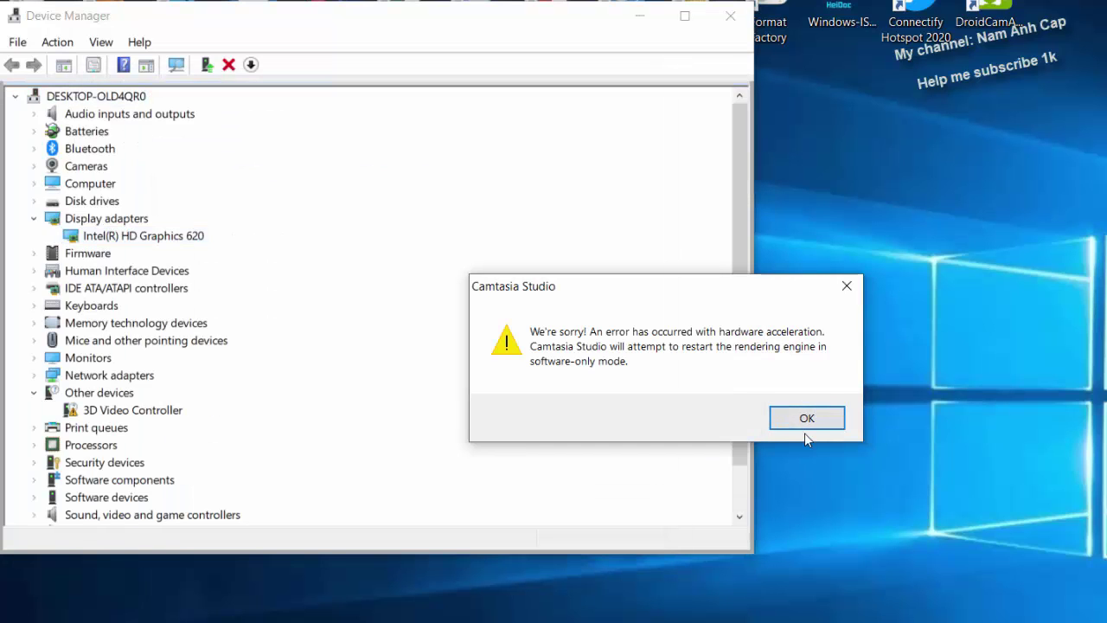
click(824, 424)
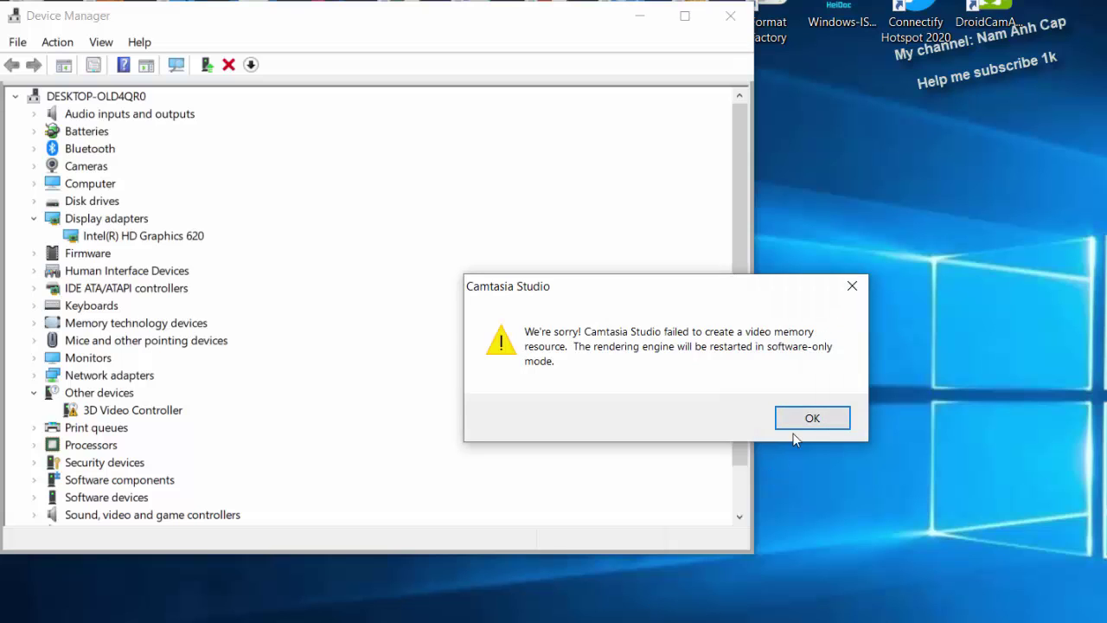
click(811, 420)
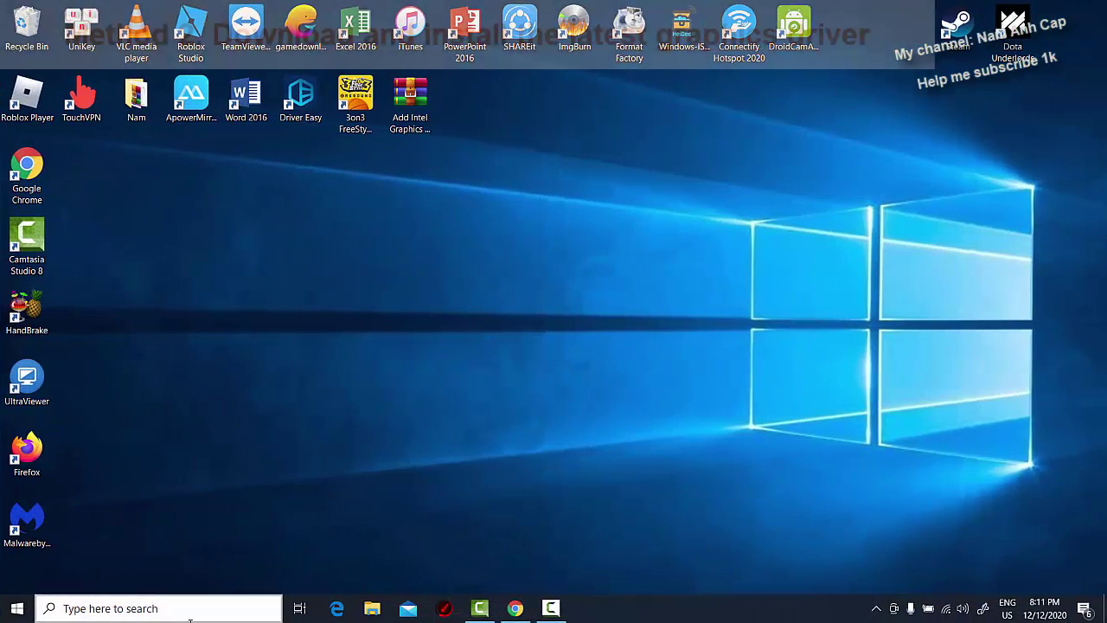
- Search Windows for "system", open System Information and examine the computer's processor model
click(190, 608)
text(s)
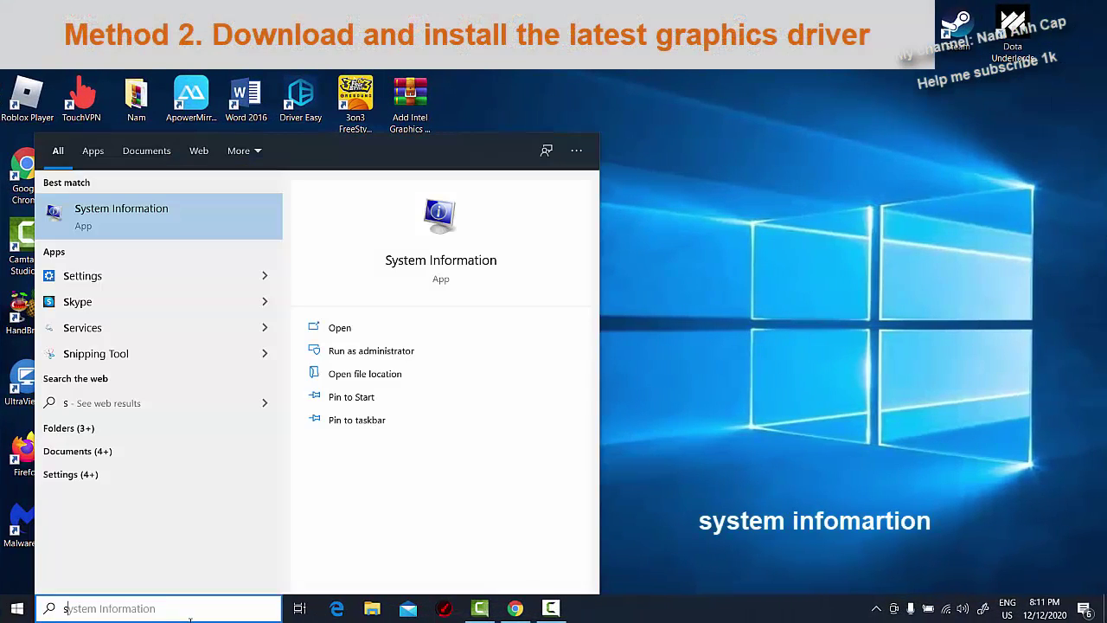
text(ystem)
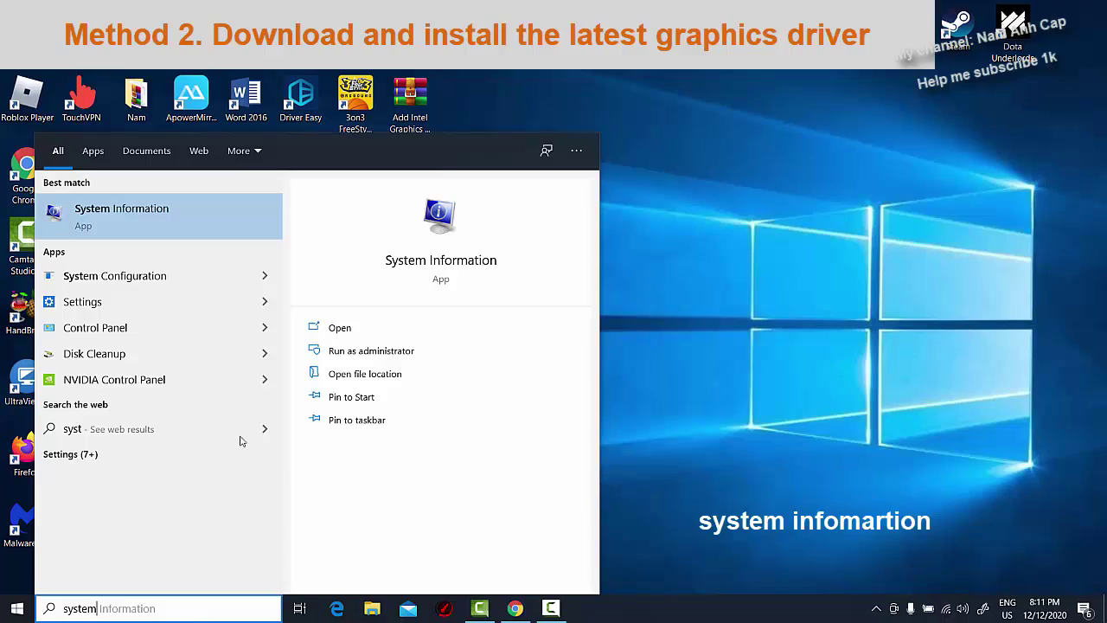
click(175, 223)
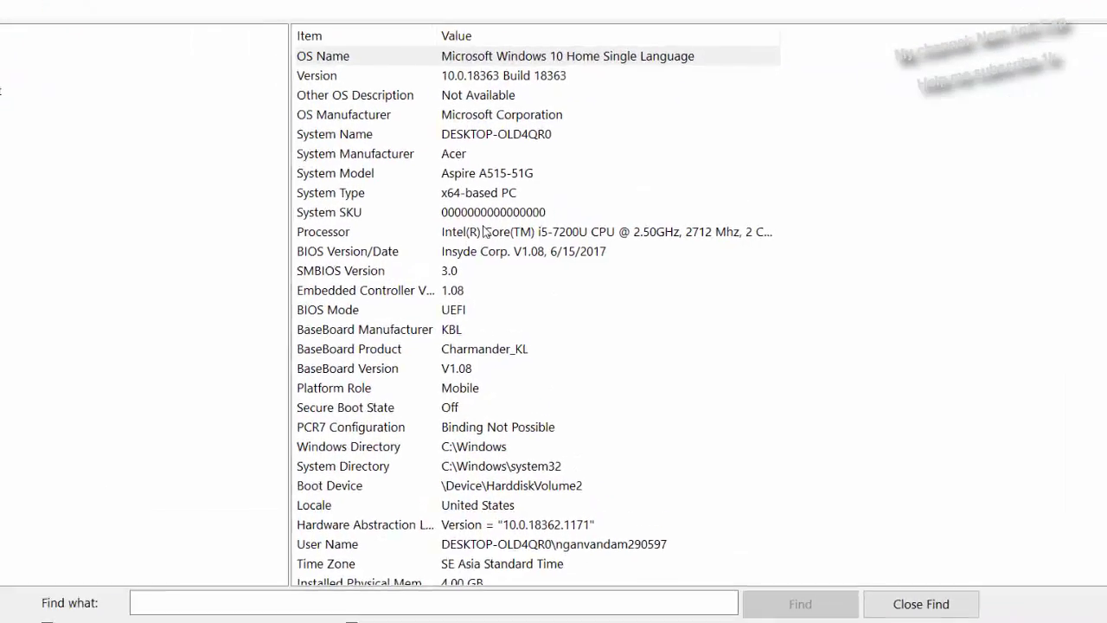
click(692, 234)
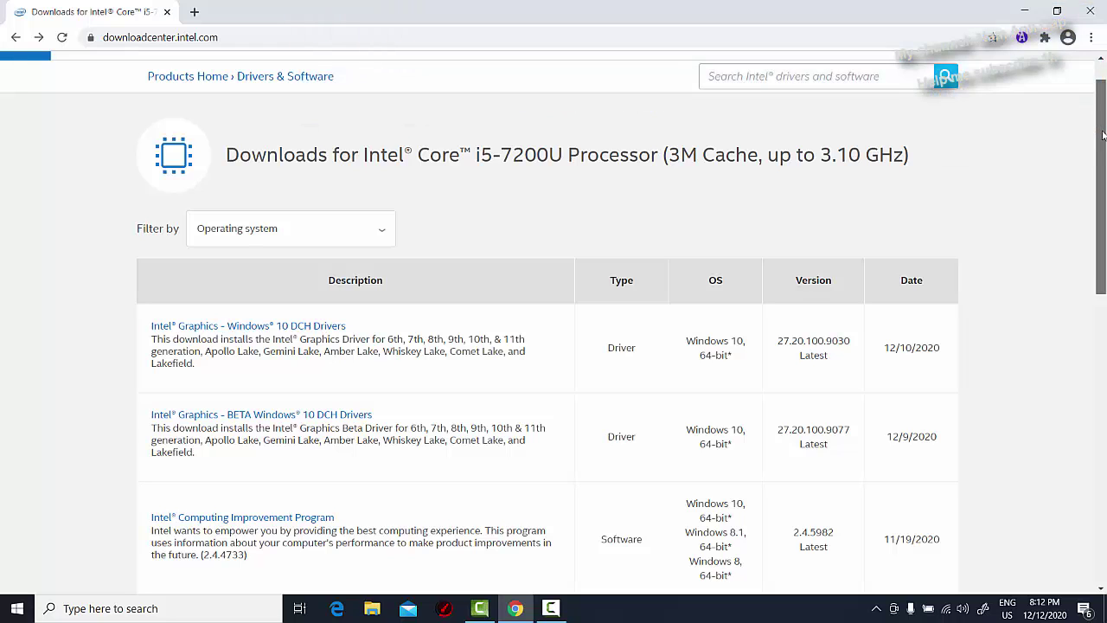
- Download igfx_win10_100.9030.exe from the Intel Graphics - Windows 10 DCH Drivers page for the Core i5-7200U in Chrome
scroll(1103, 135, down, 1)
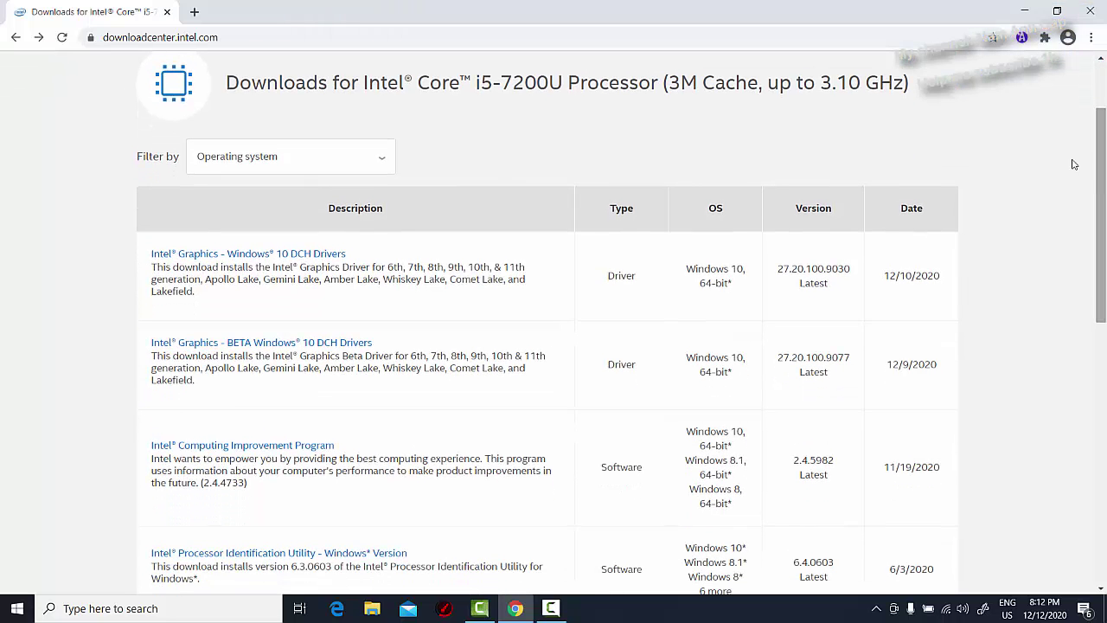
click(292, 254)
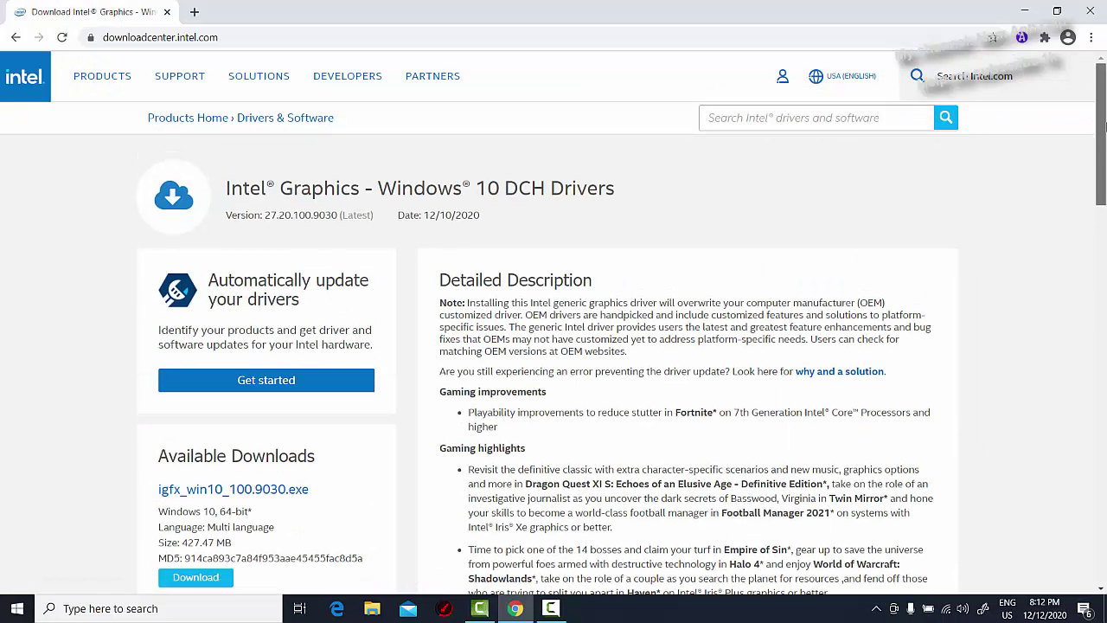
scroll(605, 242, down, 2)
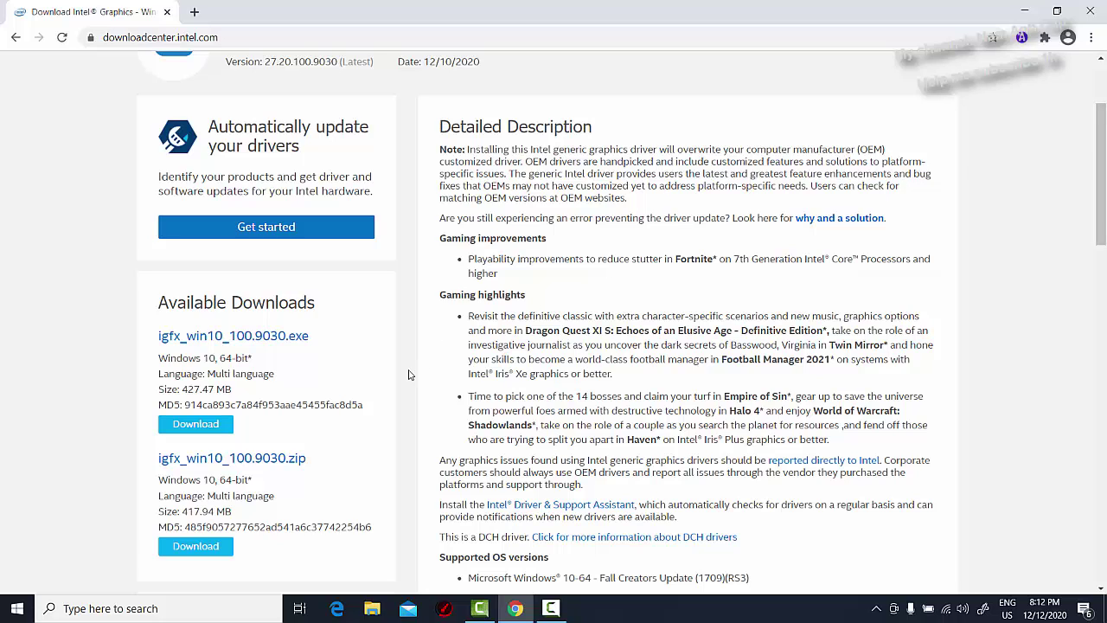
click(223, 434)
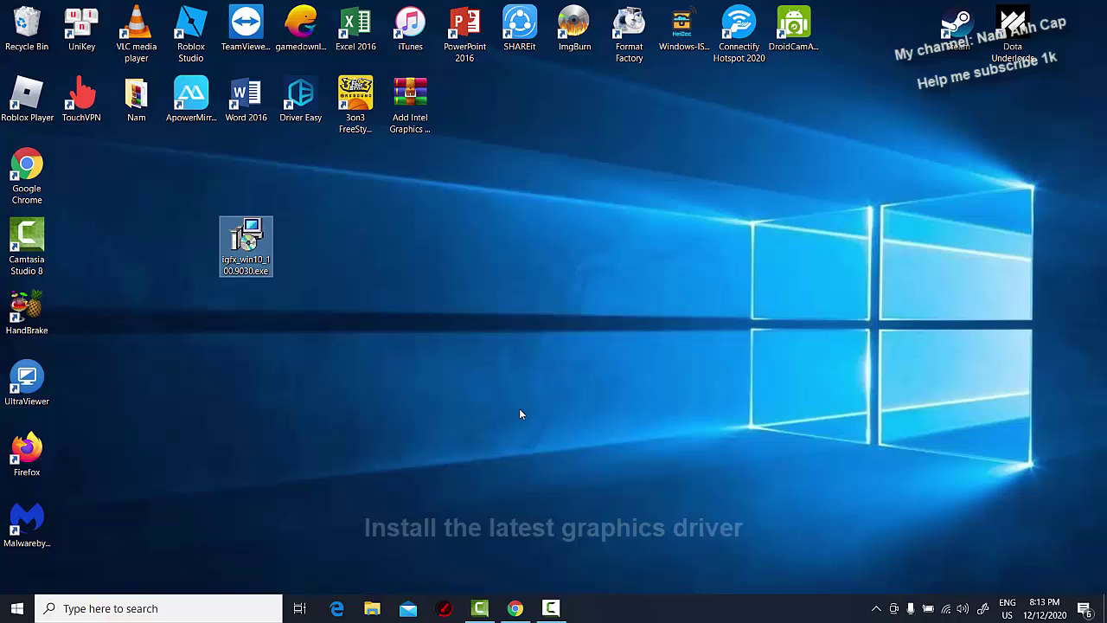
- Run igfx_win10_100.9030.exe from the desktop and install the Intel Graphics Driver through its setup program
double_click(260, 252)
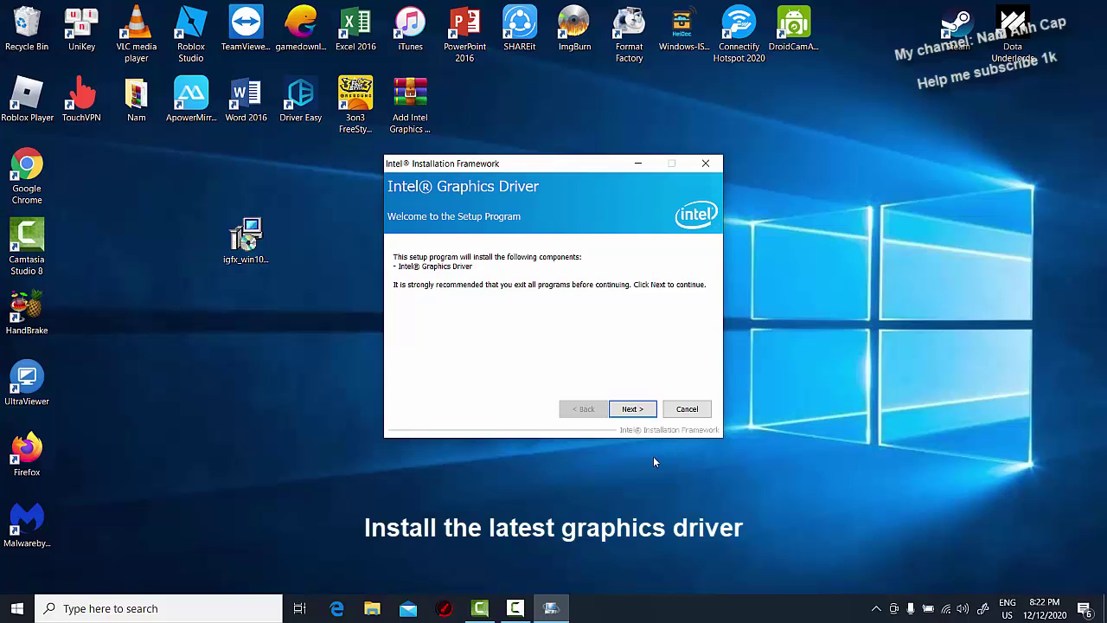
click(637, 410)
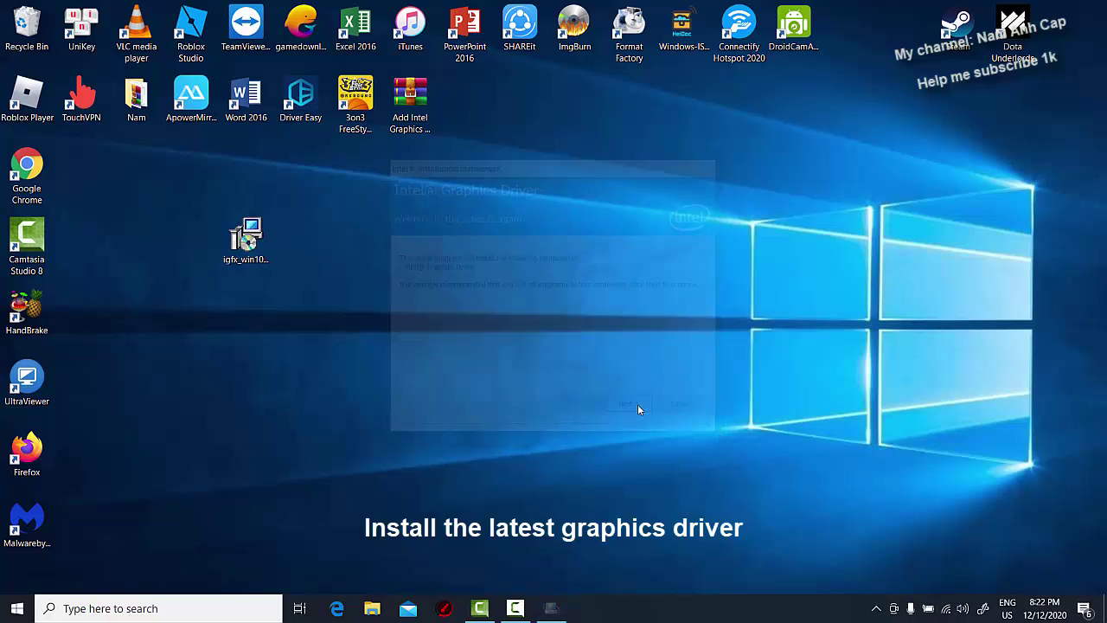
click(638, 410)
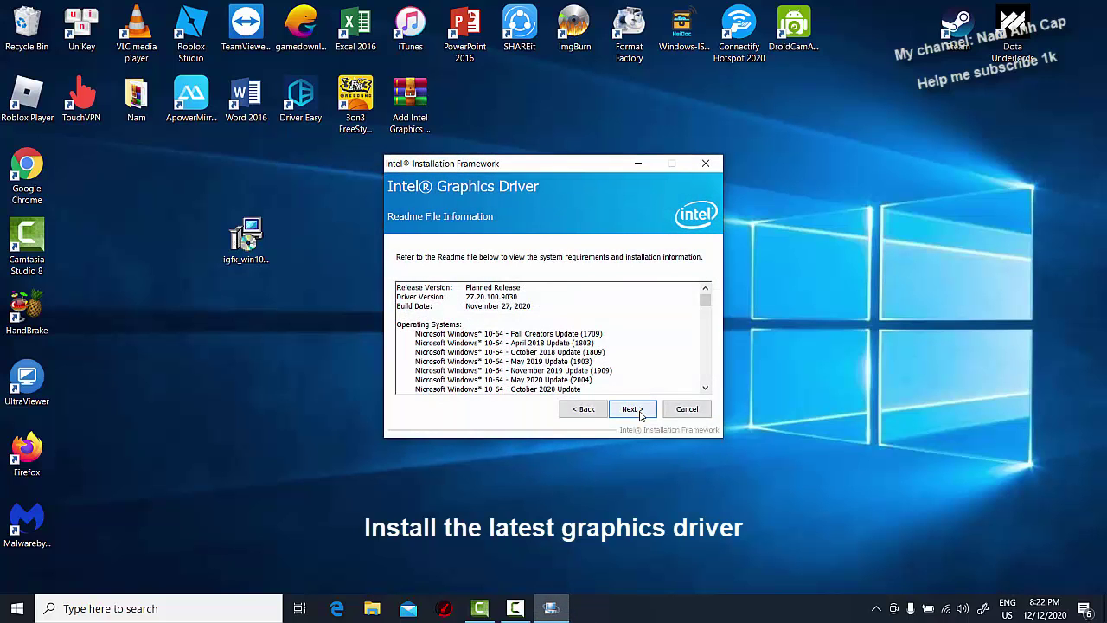
click(640, 414)
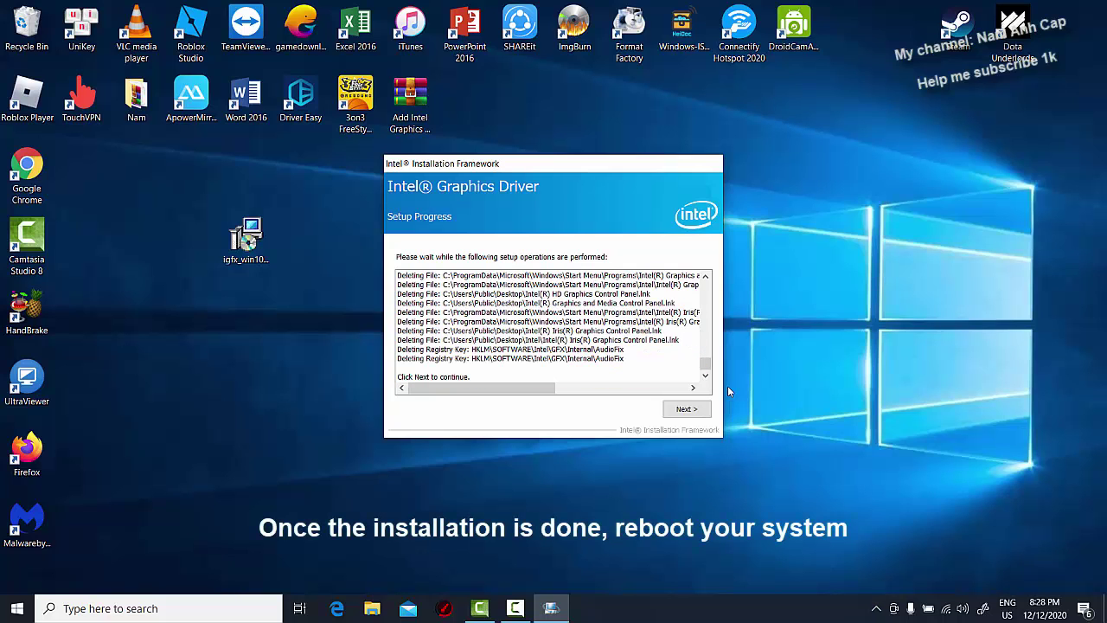
click(692, 416)
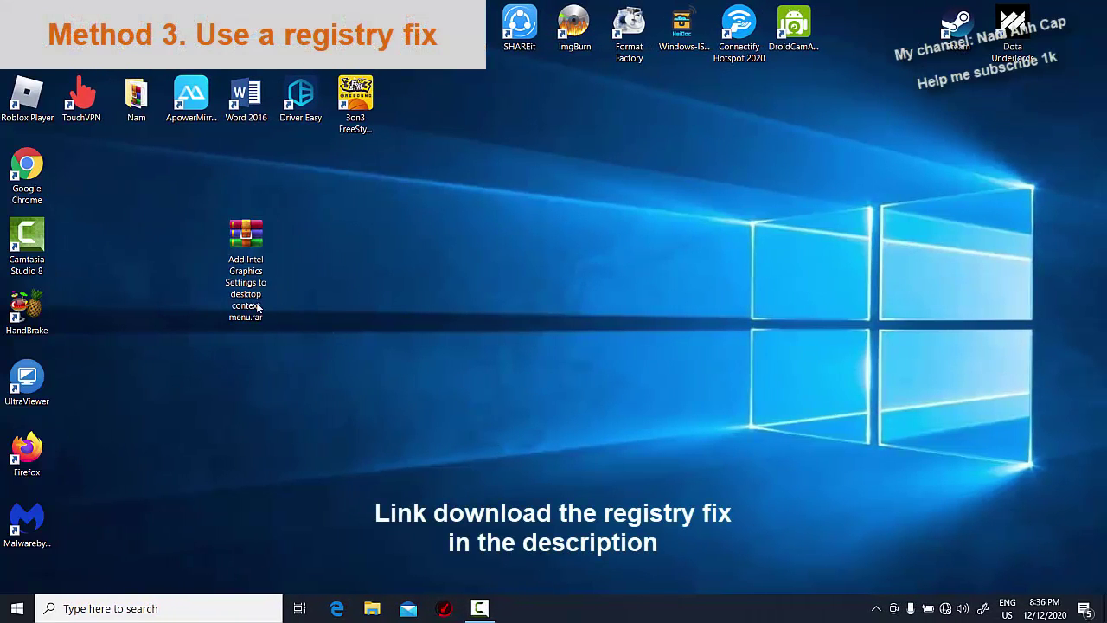
- Extract "Add Intel Graphics Settings to desktop context menu.rar" to its own desktop folder and place the folder beside the archive
right_click(257, 308)
click(200, 319)
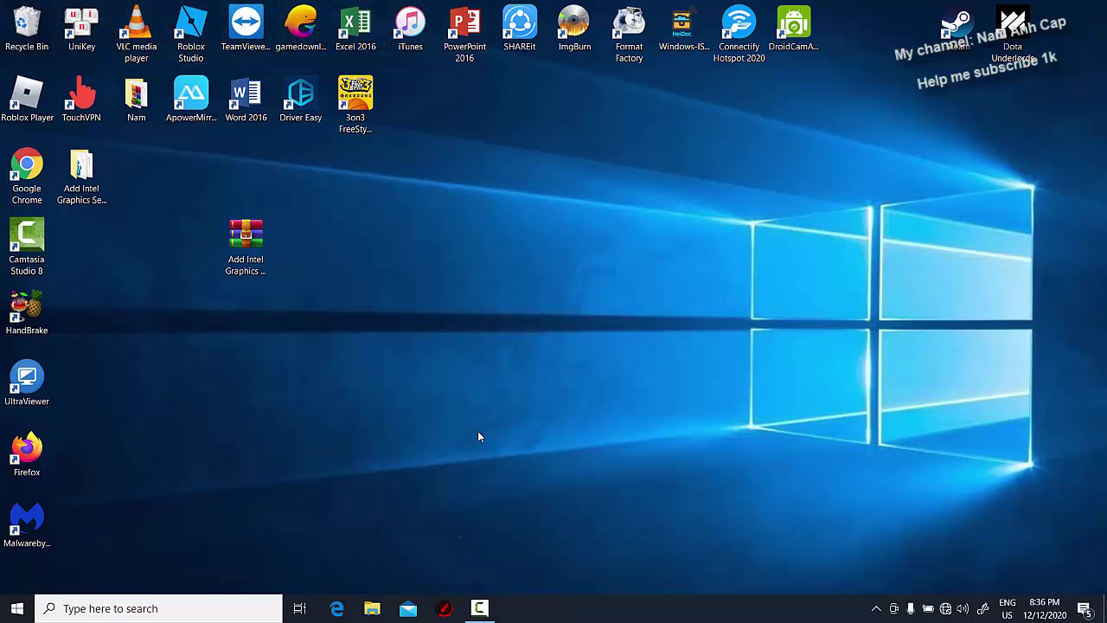
drag(109, 196, 307, 262)
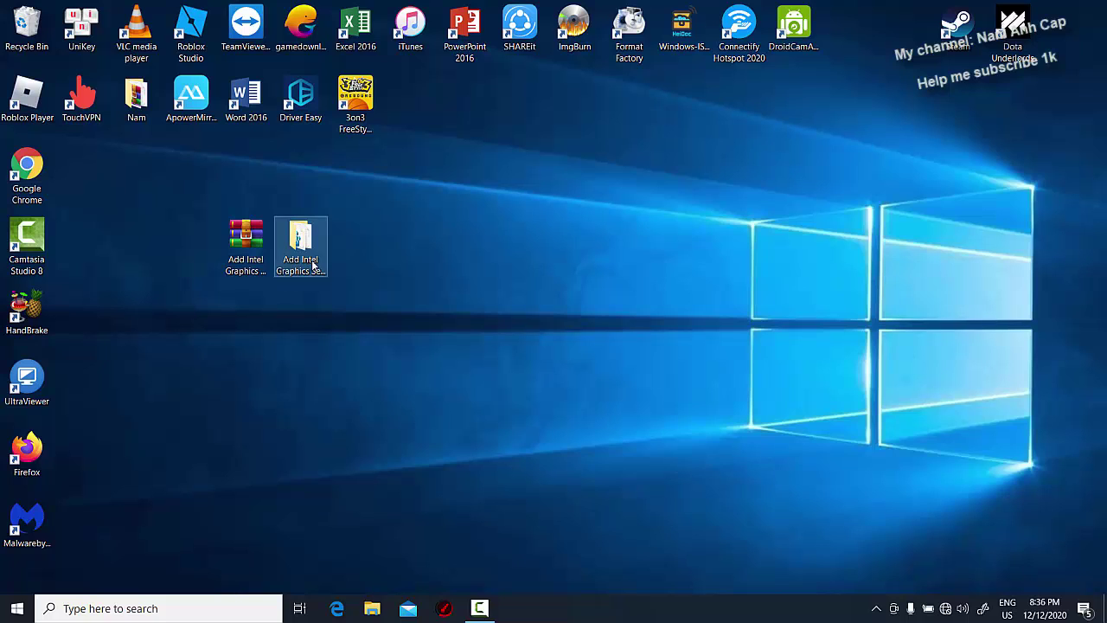
- Merge Add_Intel_Graphics_desktop_context_menu.reg from the extracted desktop folder into the Windows registry and close the folder
click(376, 327)
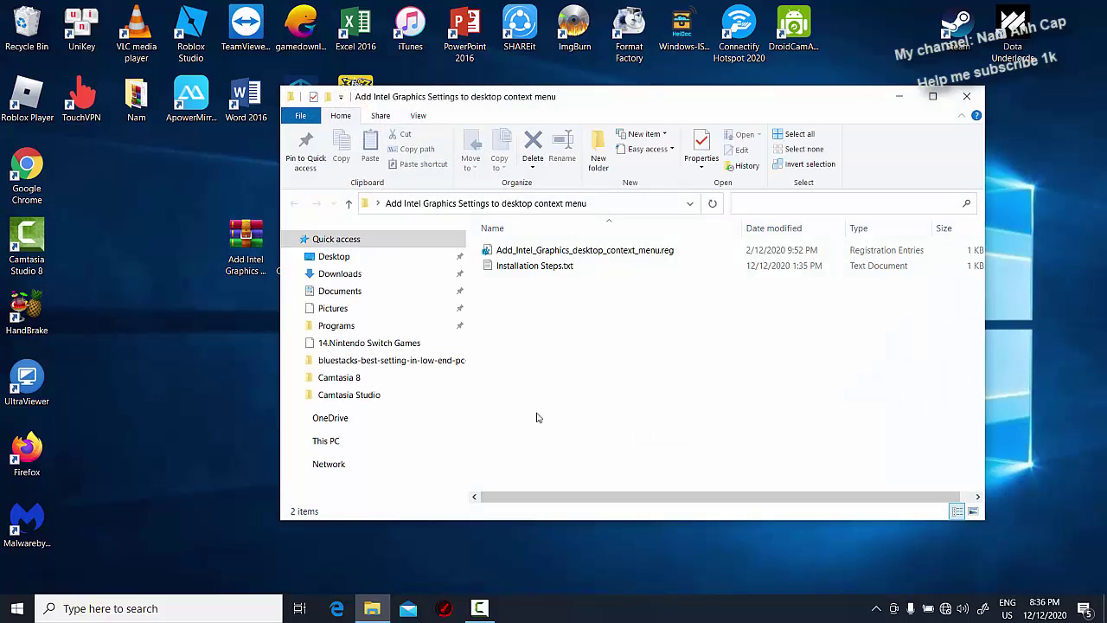
click(645, 251)
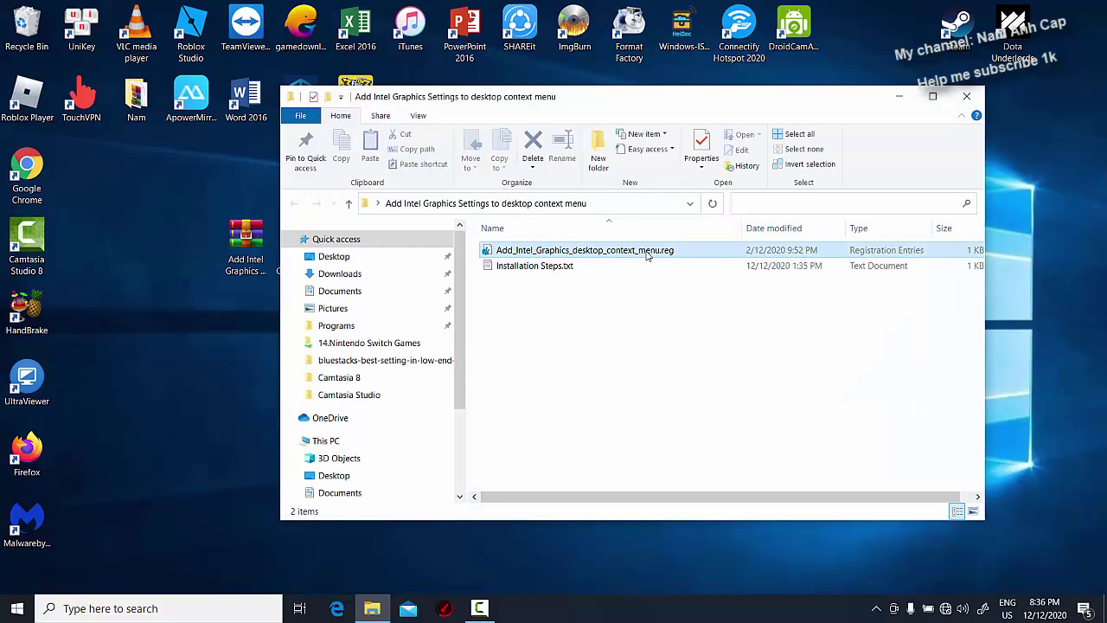
right_click(647, 252)
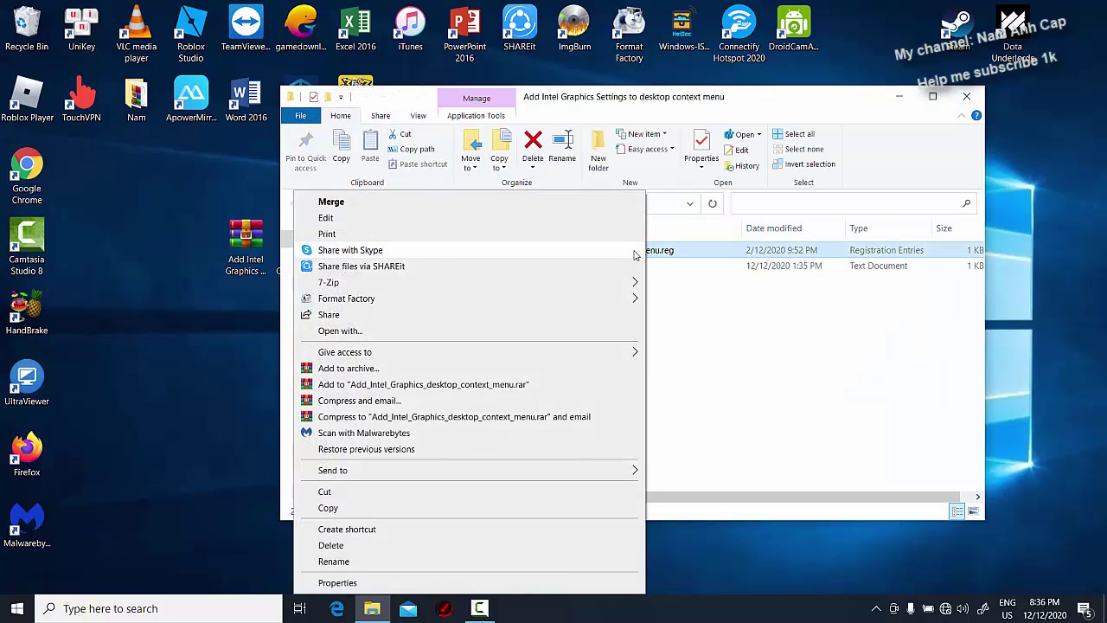
click(433, 210)
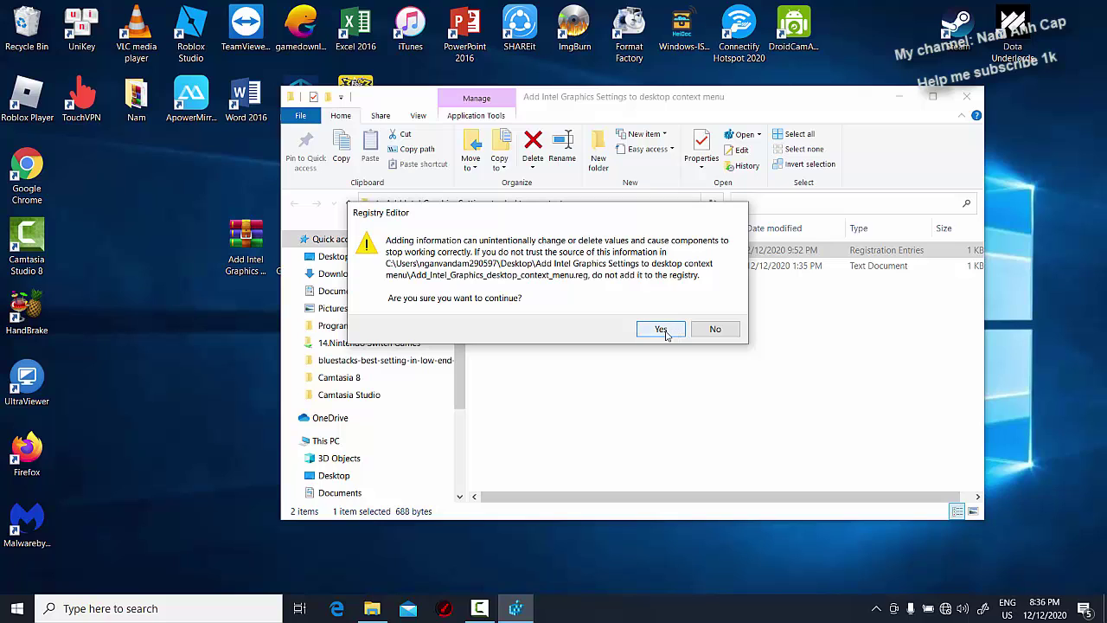
click(661, 330)
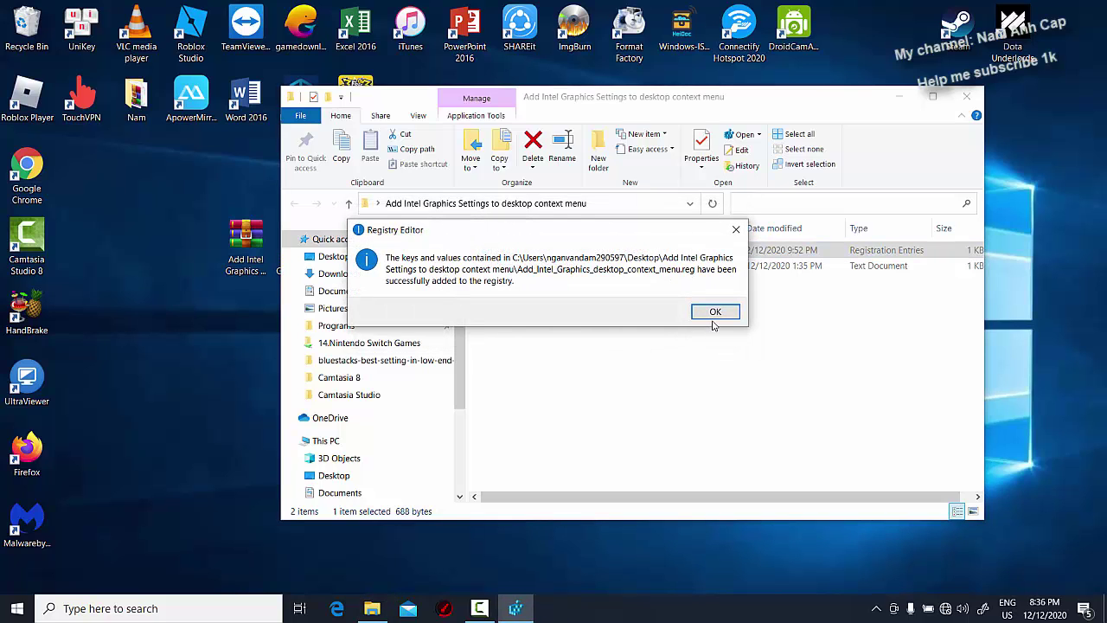
click(715, 313)
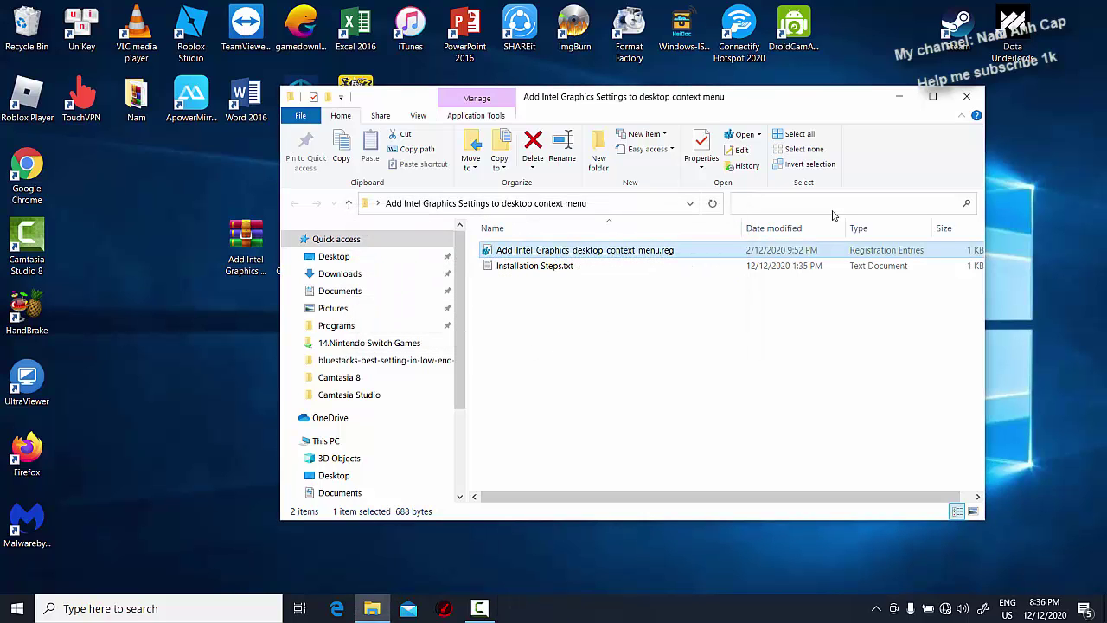
click(966, 96)
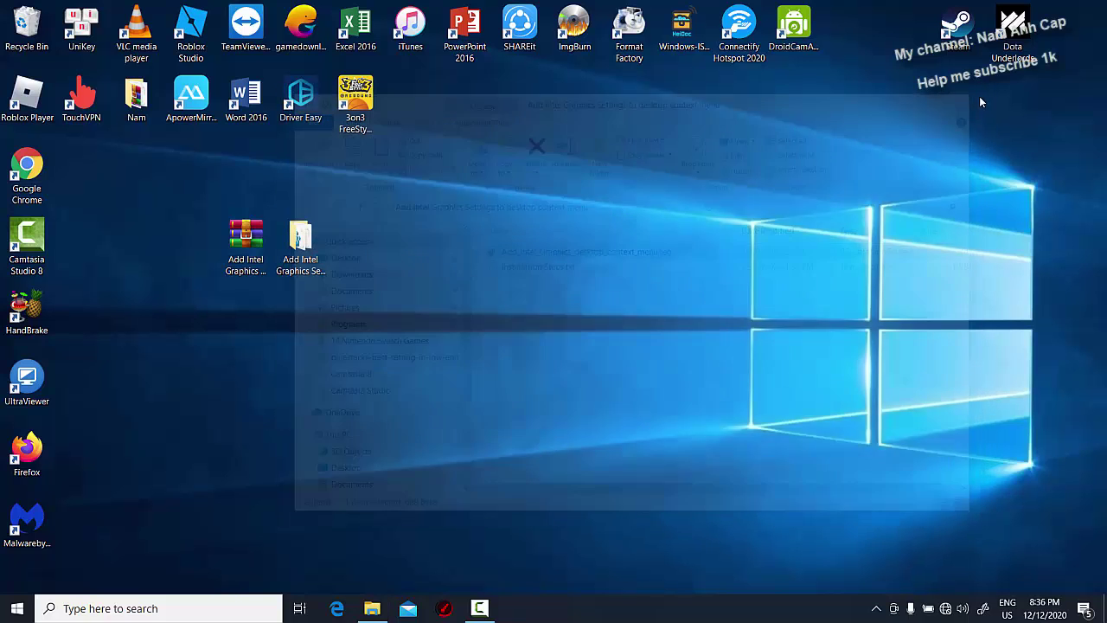
- Restart the computer
click(18, 609)
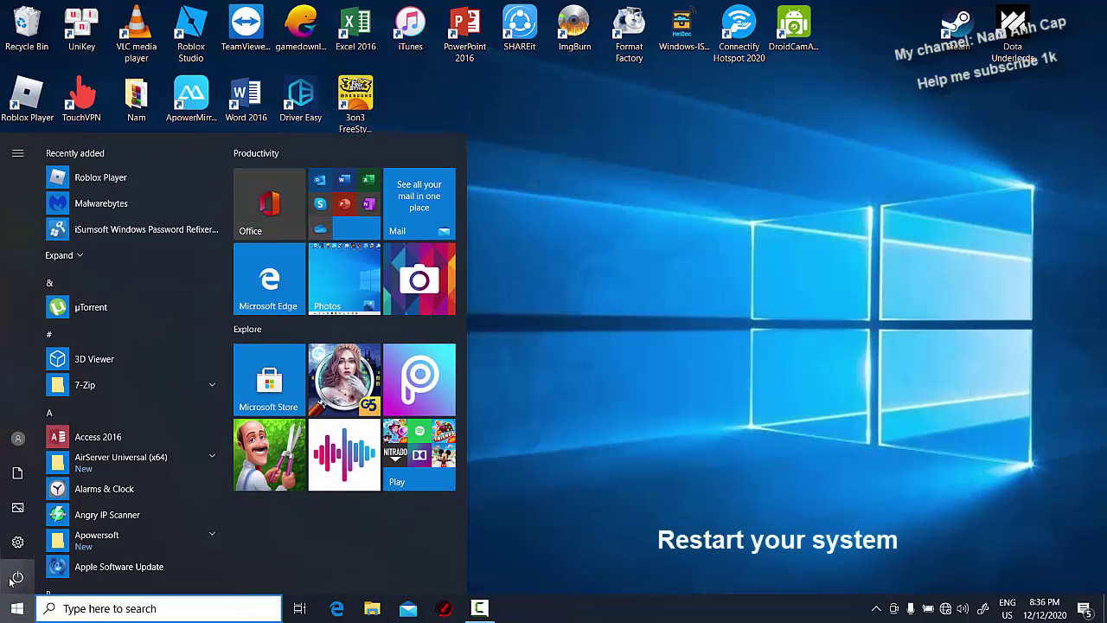
click(18, 571)
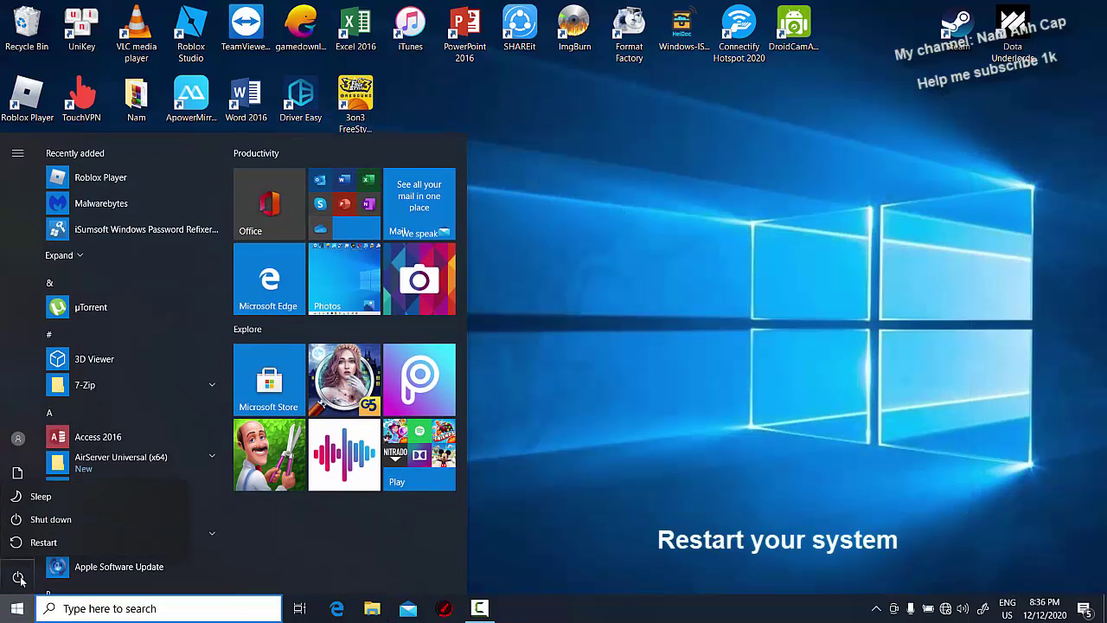
click(97, 541)
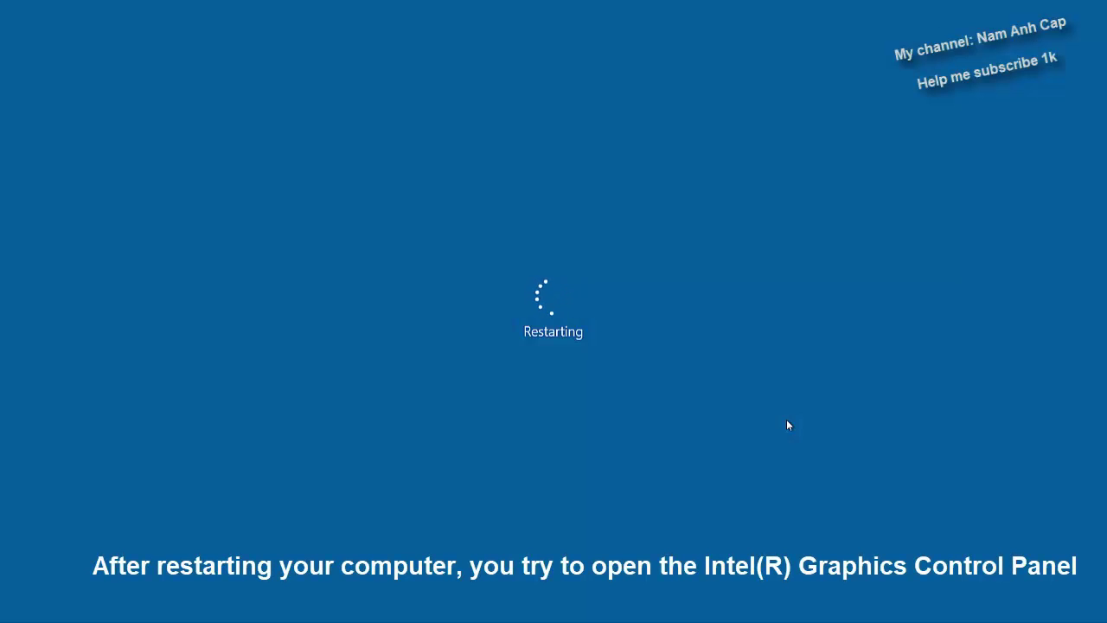